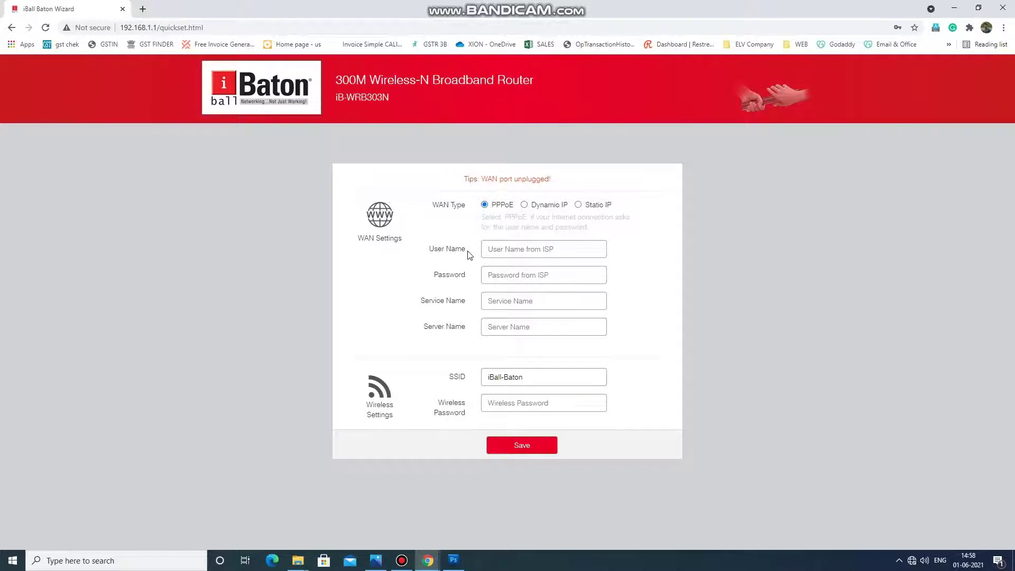
Switch the WAN type to Dynamic IP and shorten the network name to iBall.
click(523, 206)
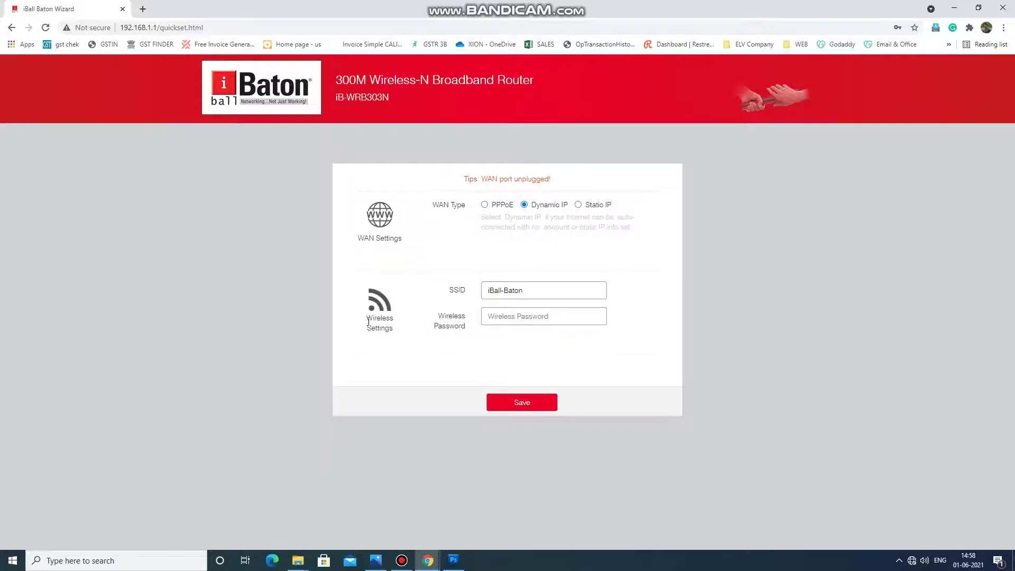
drag(366, 319, 396, 332)
click(530, 290)
key(shift+Left)
key(shift+Left)
key(shift+Left)
key(shift+Left)
key(shift+Left)
key(shift+Left)
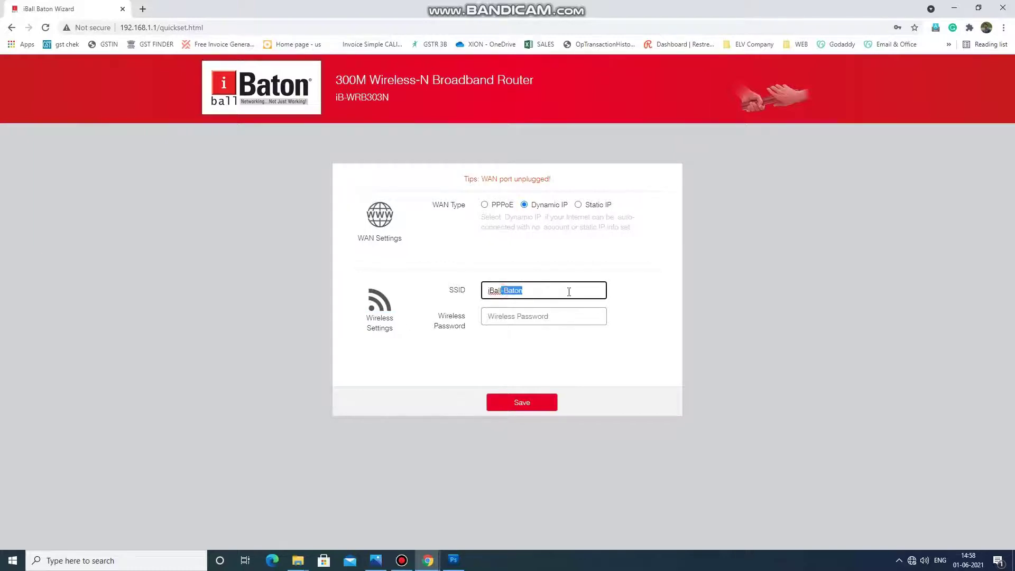
key(BackSpace)
Enter the wireless password and save the quick setup settings.
click(500, 316)
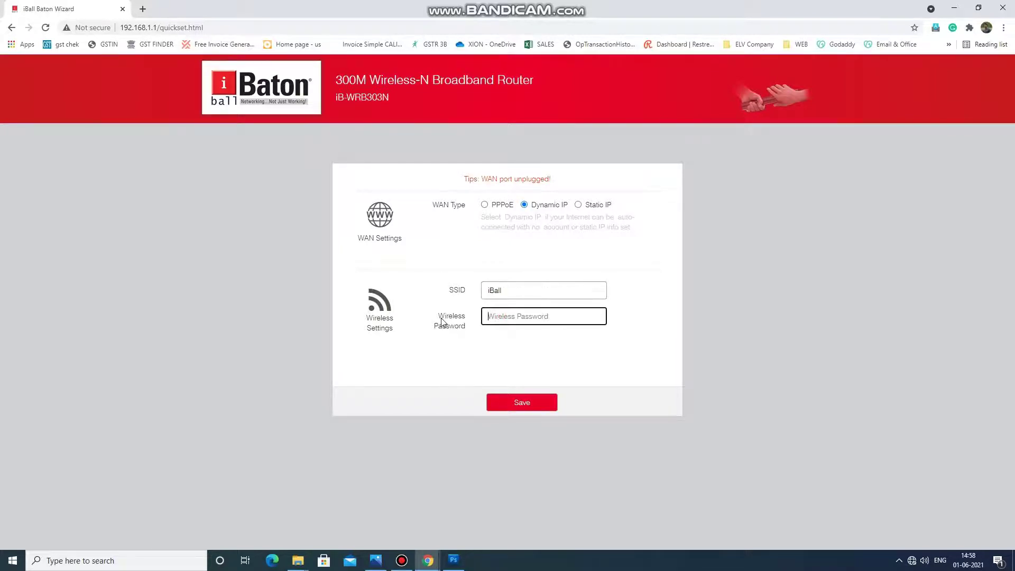
drag(438, 316, 462, 335)
click(474, 328)
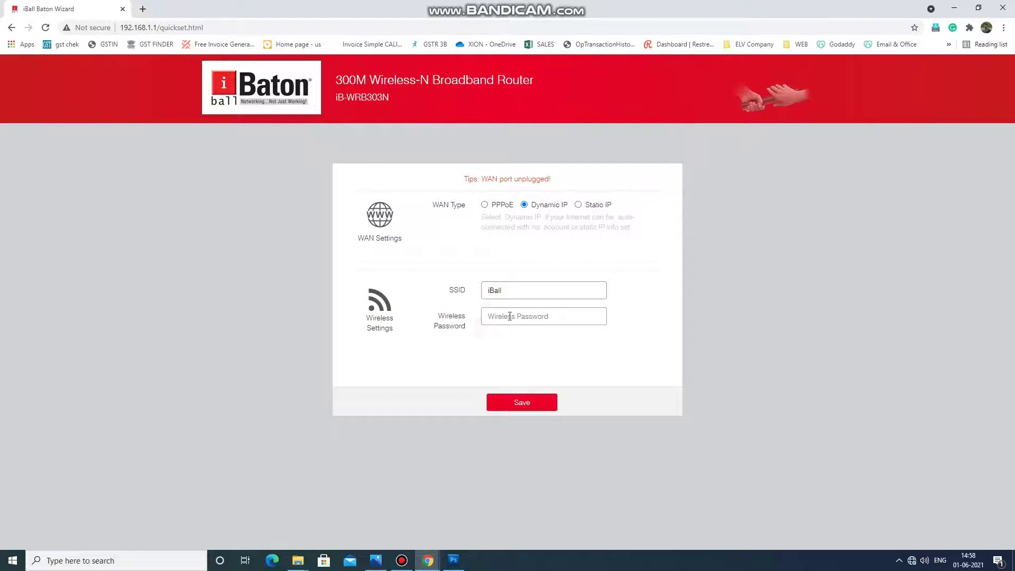
click(509, 316)
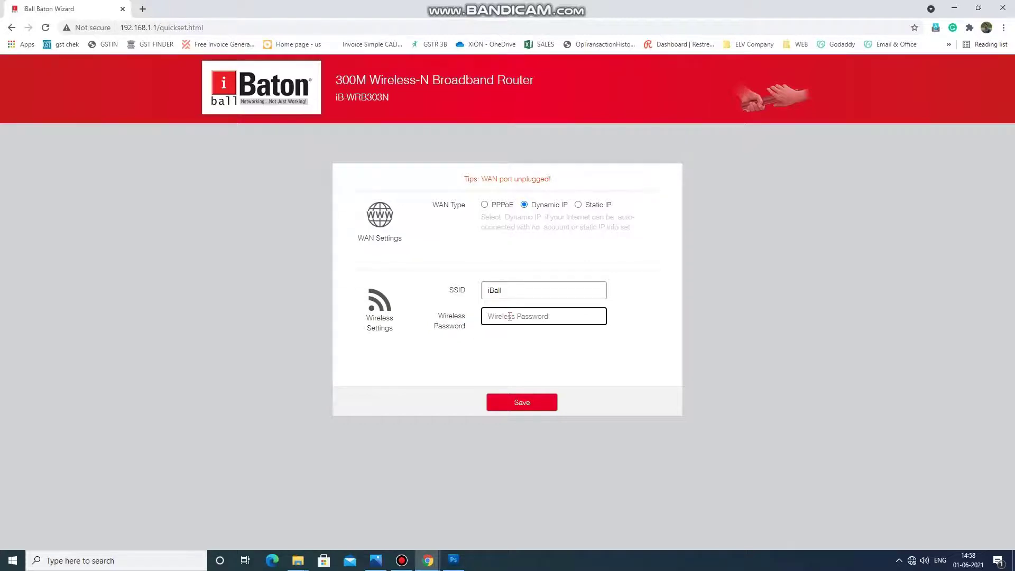
text(123456)
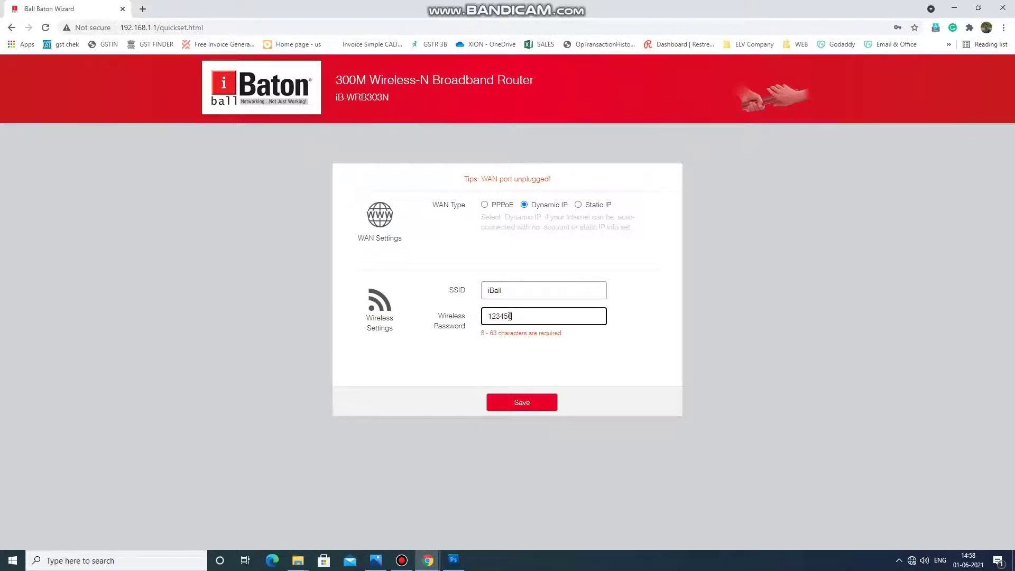
text(78)
click(528, 402)
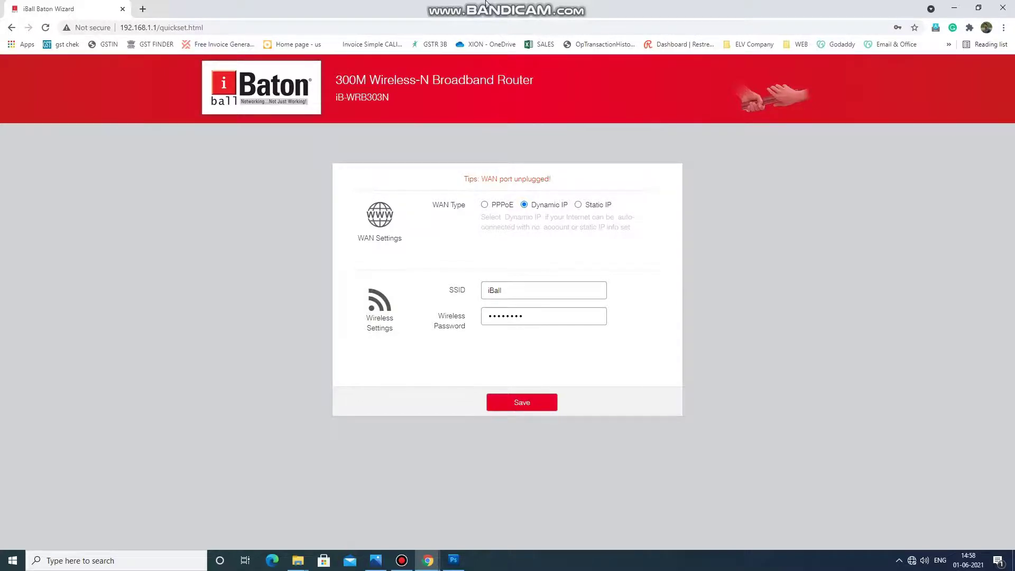
Join the iBall Wi-Fi network from the Windows tray, entering its security key.
click(911, 560)
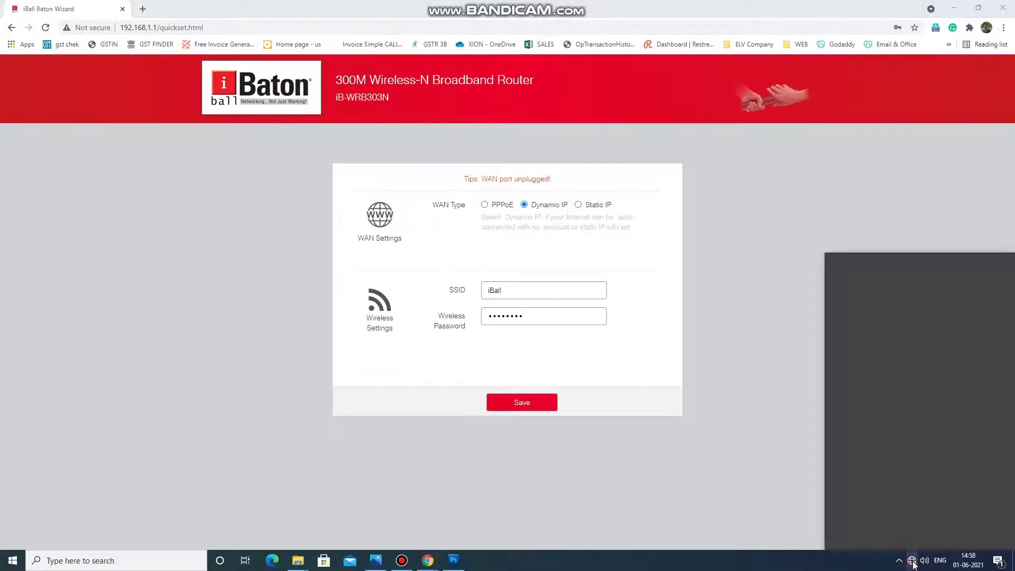
click(867, 294)
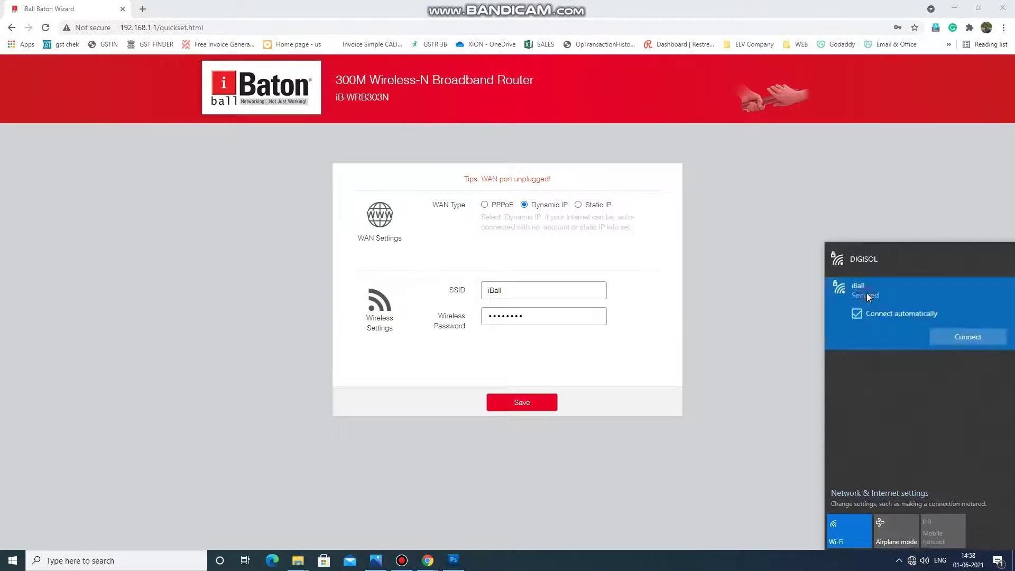
click(960, 334)
text(•••••••)
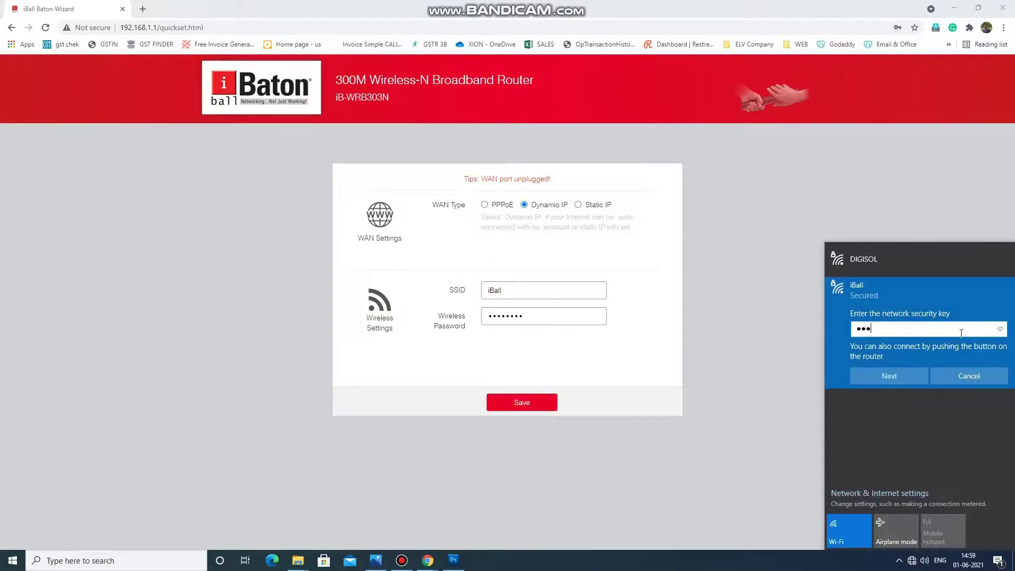
text(•)
click(889, 376)
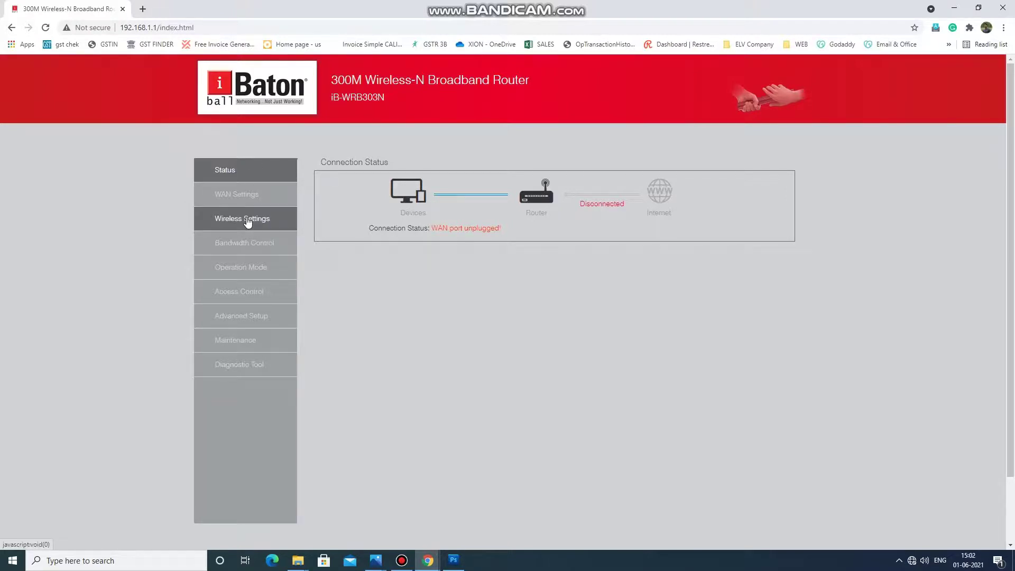
Look over the WAN and Wireless Settings pages, then open Bandwidth Control listing one device.
click(238, 196)
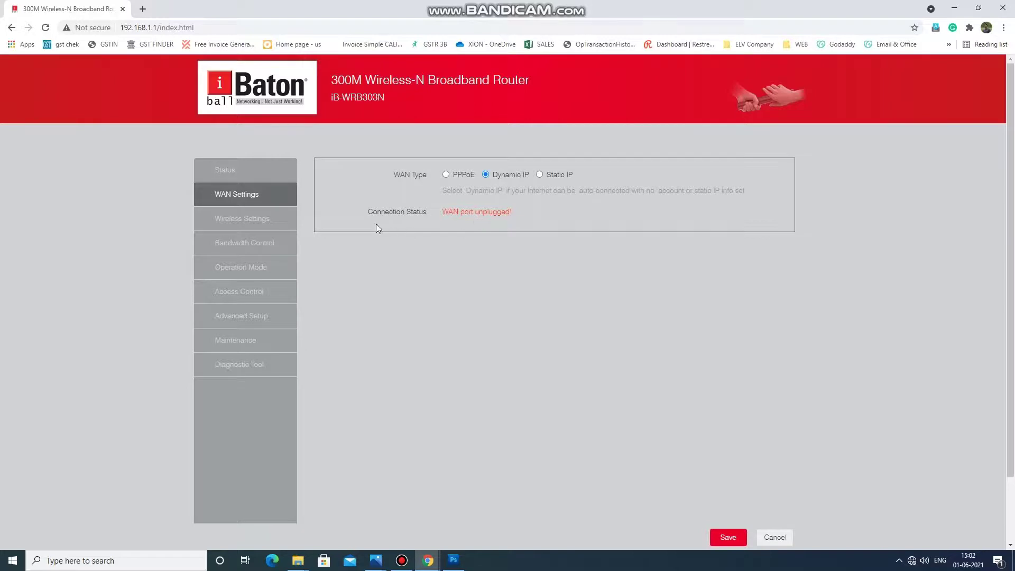
click(273, 223)
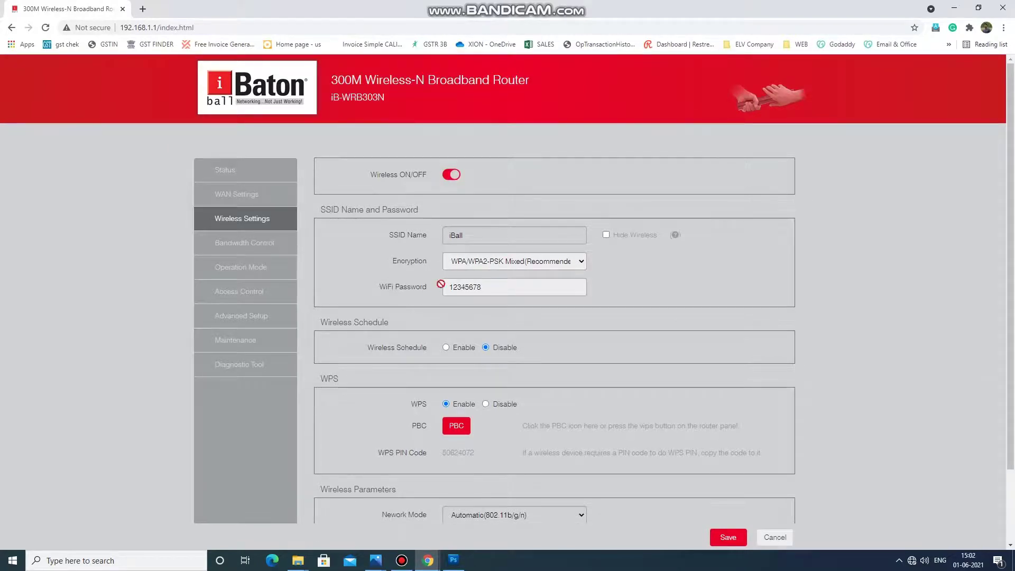
drag(423, 287, 554, 280)
scroll(553, 281, down, 2)
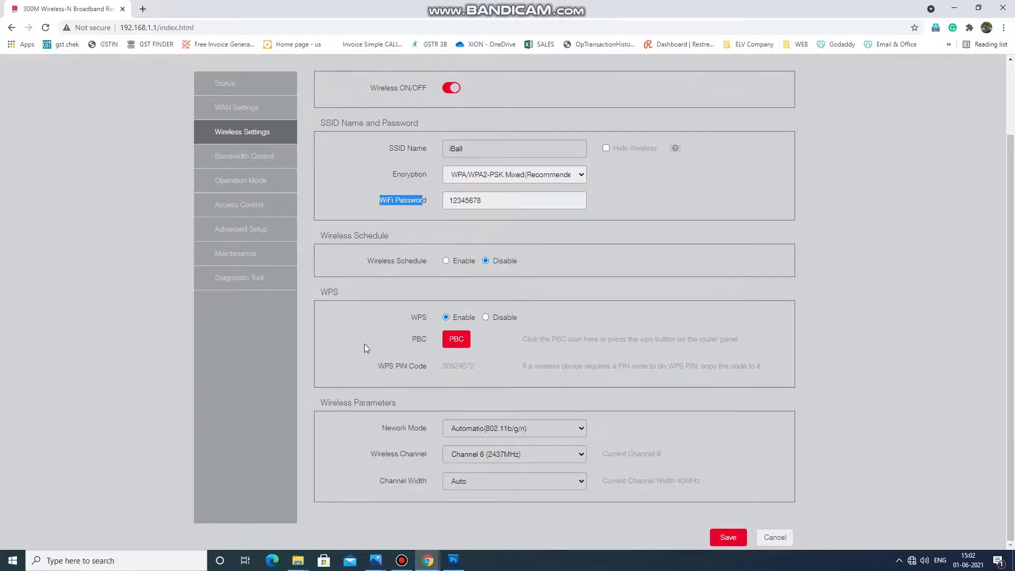
scroll(364, 344, up, 2)
click(243, 244)
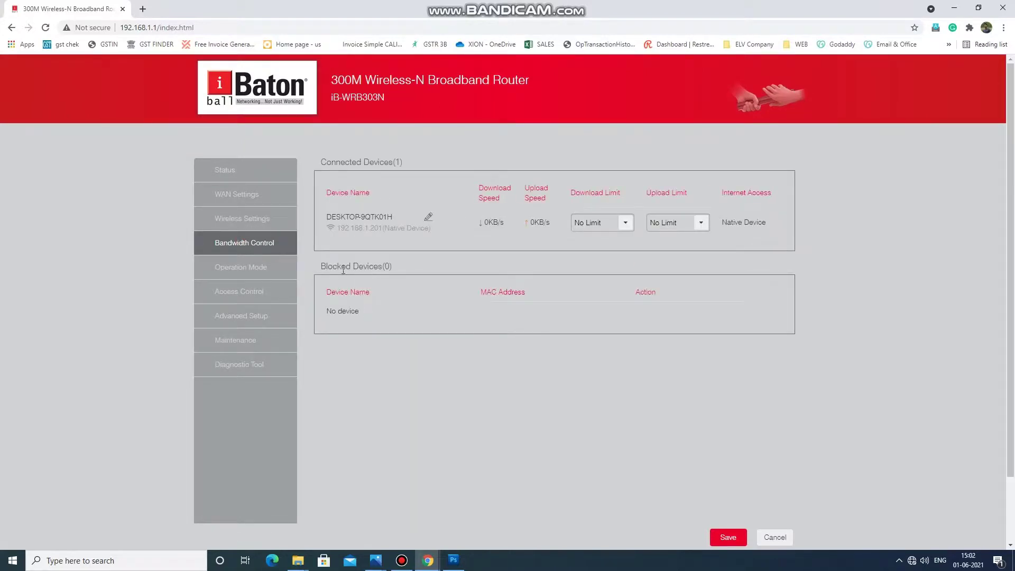
Visit the Operation Mode, Access Control and Advanced Setup pages in turn.
drag(321, 267, 407, 297)
click(258, 272)
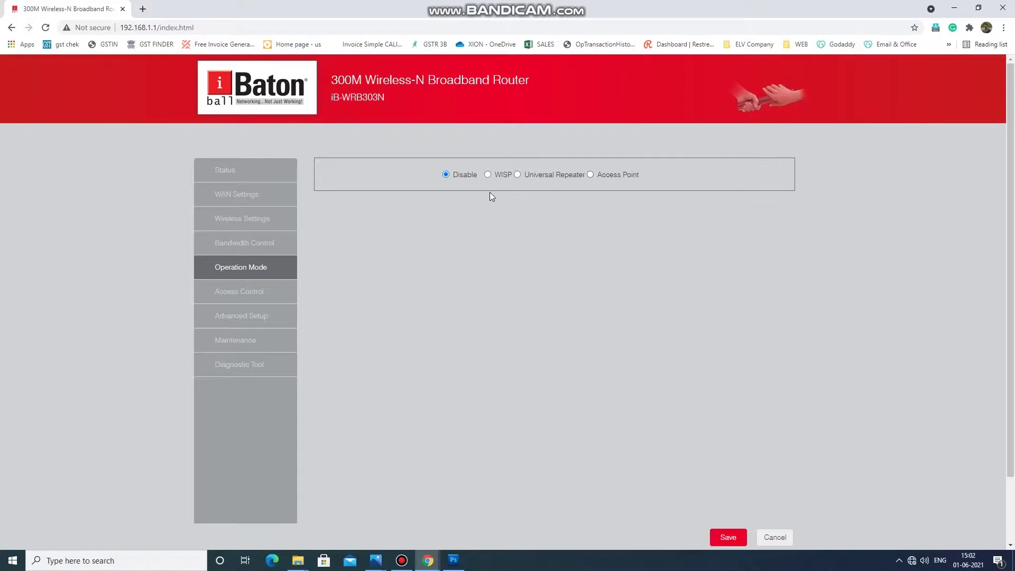
click(274, 294)
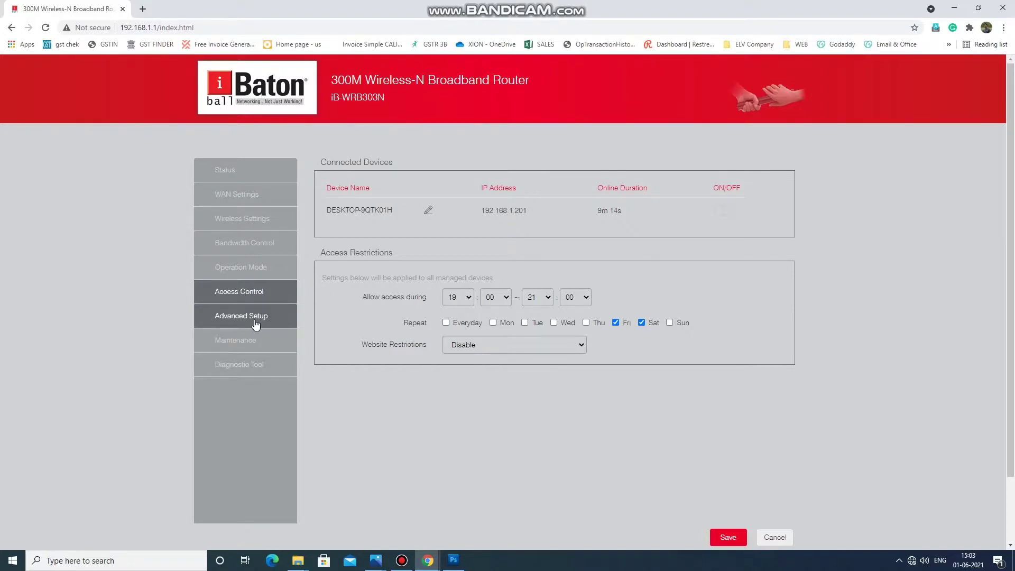
click(256, 322)
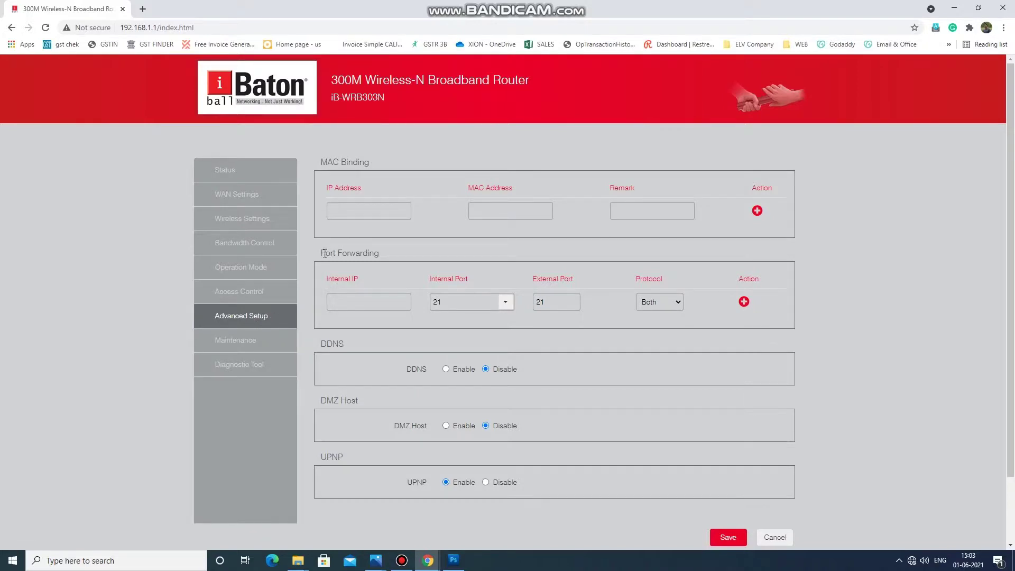
Open the Maintenance page showing MTU 1500, LAN IP 192.168.1.1 and DHCP 201–250.
drag(324, 253, 371, 254)
click(325, 343)
drag(321, 456, 344, 452)
click(249, 345)
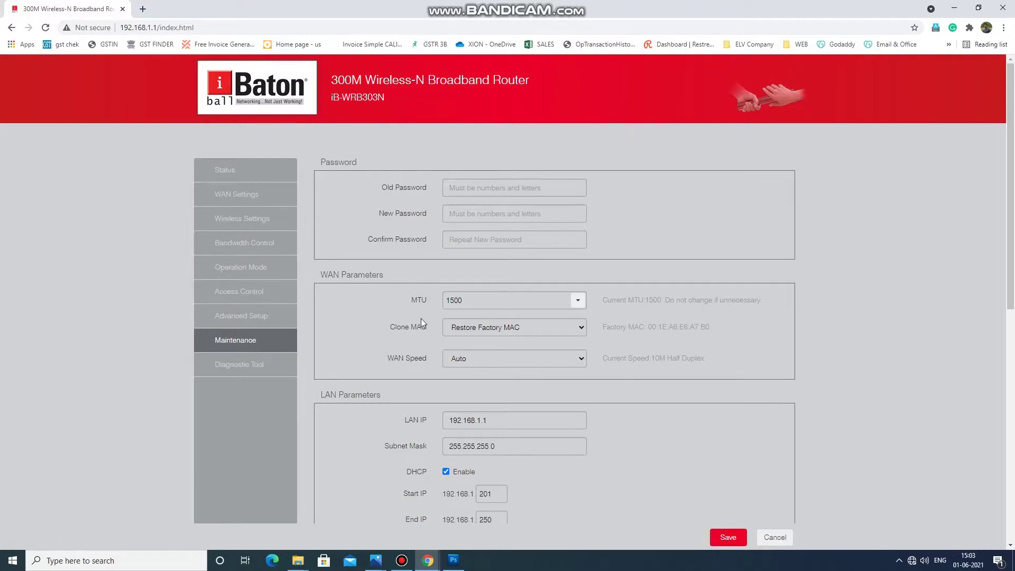
Confirm the LAN IP is 192.168.1.1 and save the Maintenance settings.
scroll(404, 373, down, 2)
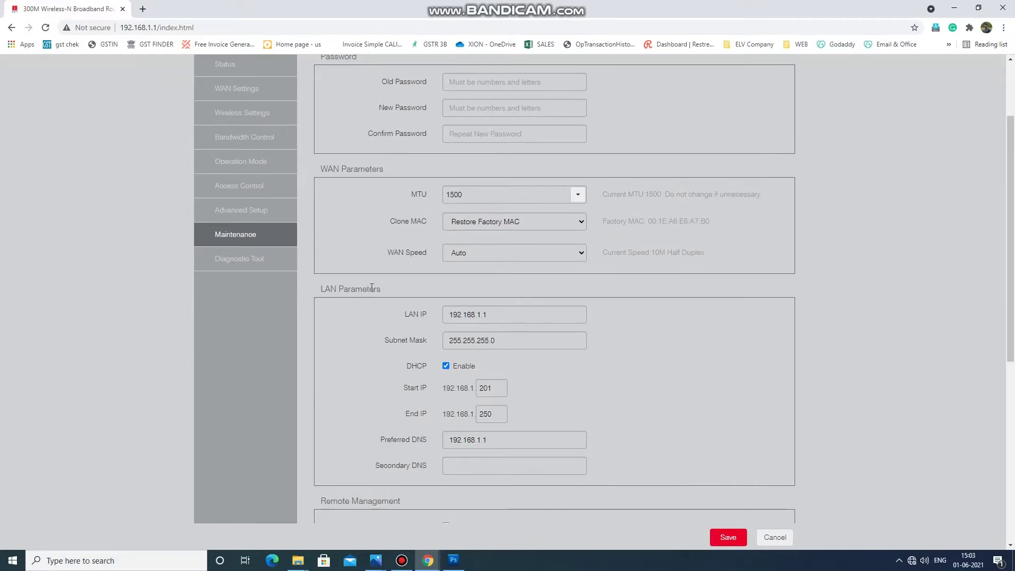
click(501, 316)
drag(448, 316, 512, 316)
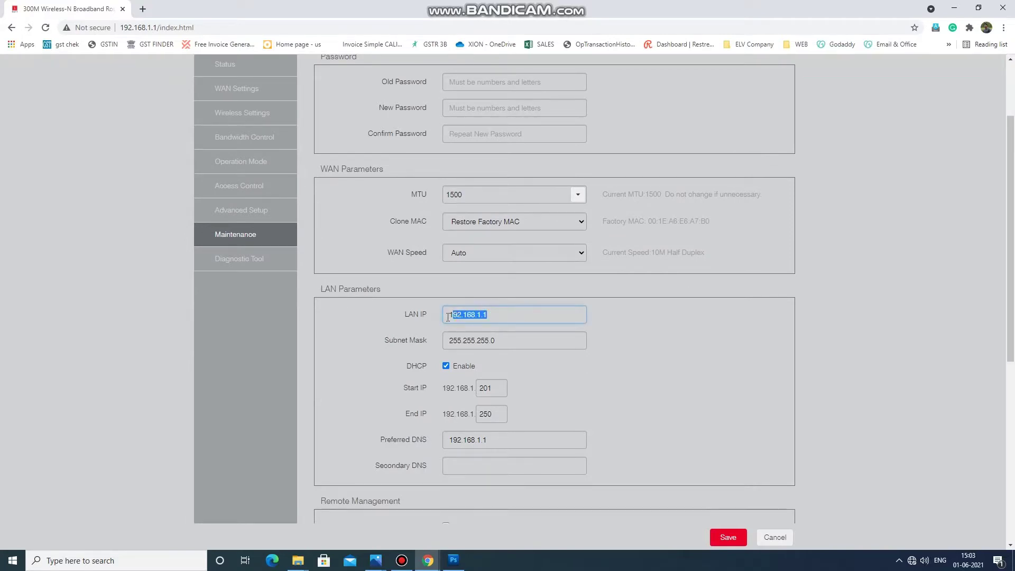
click(496, 318)
click(731, 540)
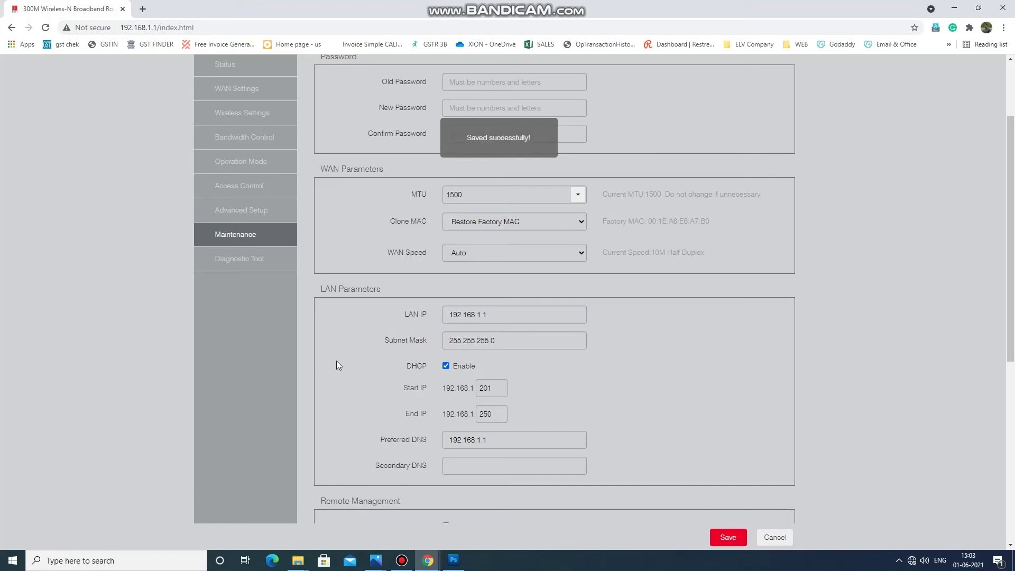
scroll(394, 344, up, 3)
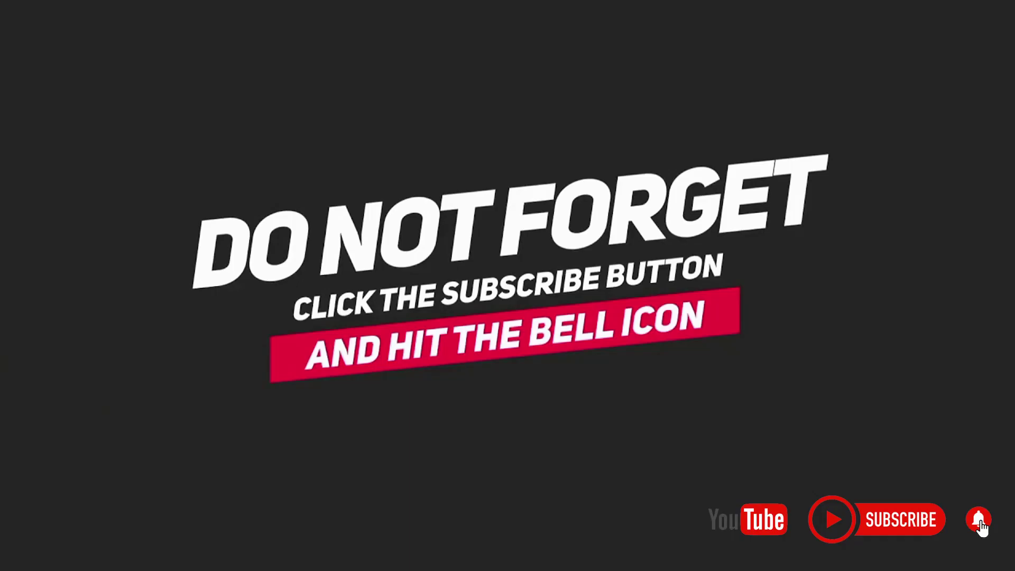